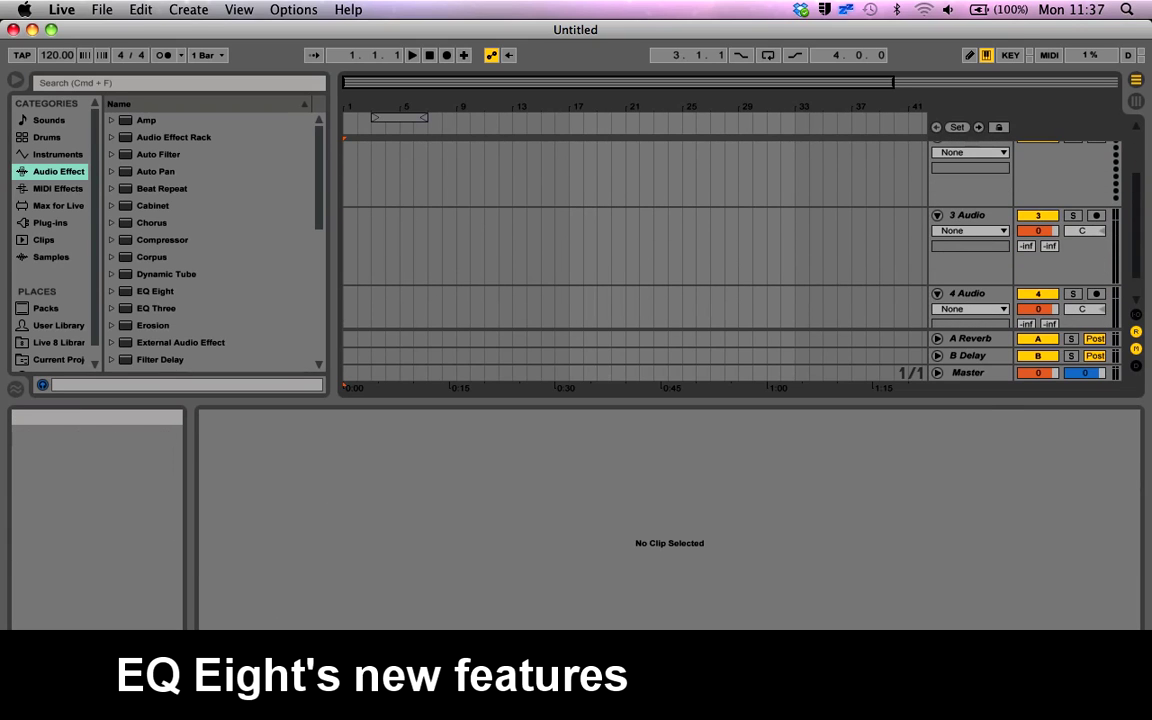
Step: Drag Electro Beat.wav from the Finder sample folder onto Live's 3 Audio track
{"action": "key", "text": "super+Tab"}
{"action": "left_click_drag", "start_coordinate": [305, 250], "coordinate": [336, 421]}
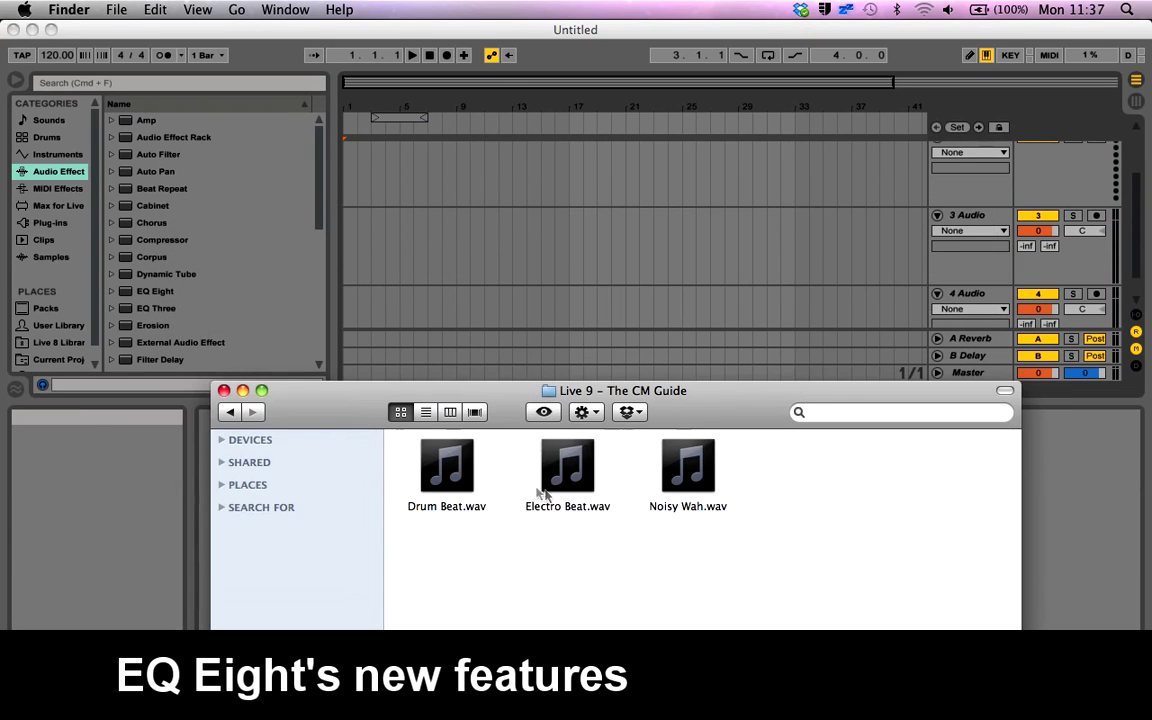
{"action": "left_click_drag", "start_coordinate": [545, 468], "coordinate": [463, 231]}
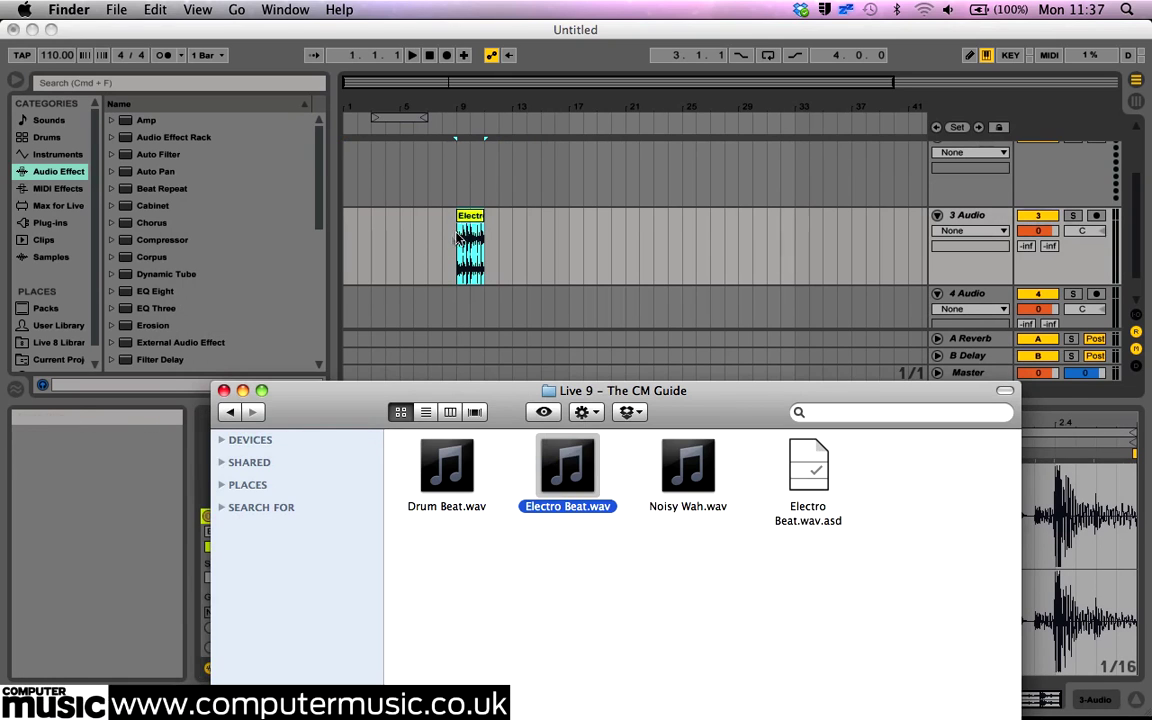
{"action": "key", "text": "super+Tab"}
Step: Start playback, drop EQ Eight on 3 Audio, and enable band 1's low cut at 100 Hz
{"action": "key", "text": "space"}
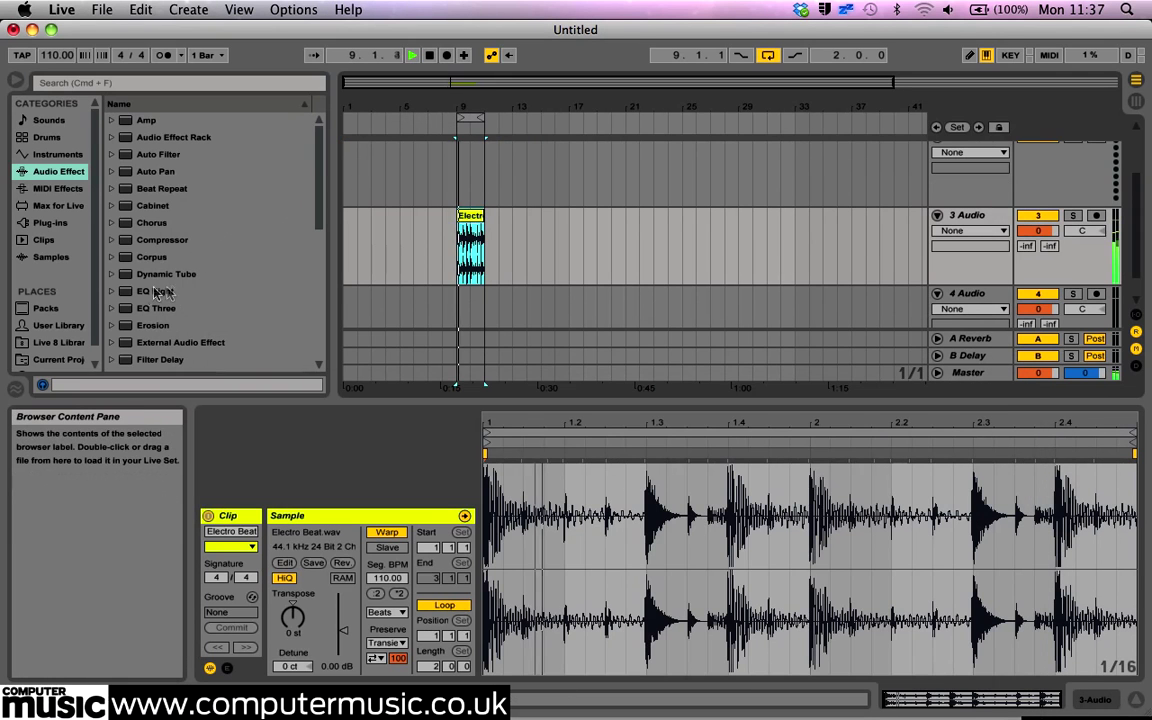
{"action": "left_click_drag", "start_coordinate": [116, 295], "coordinate": [476, 262]}
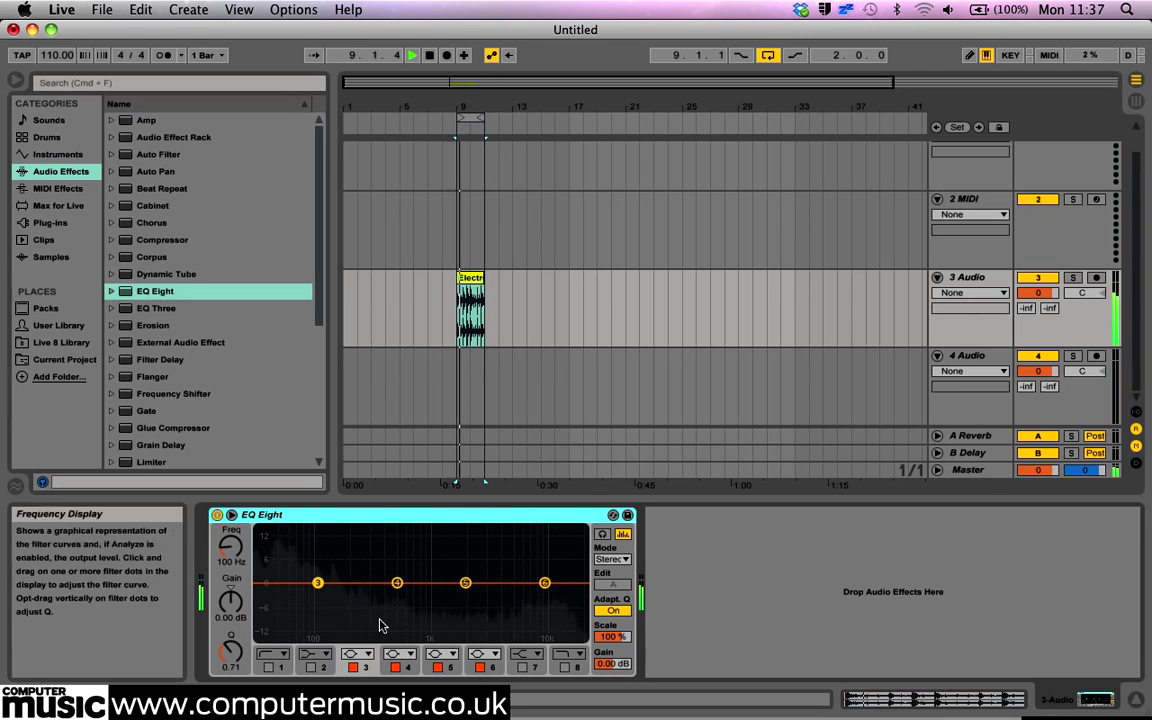
{"action": "left_click", "coordinate": [270, 667]}
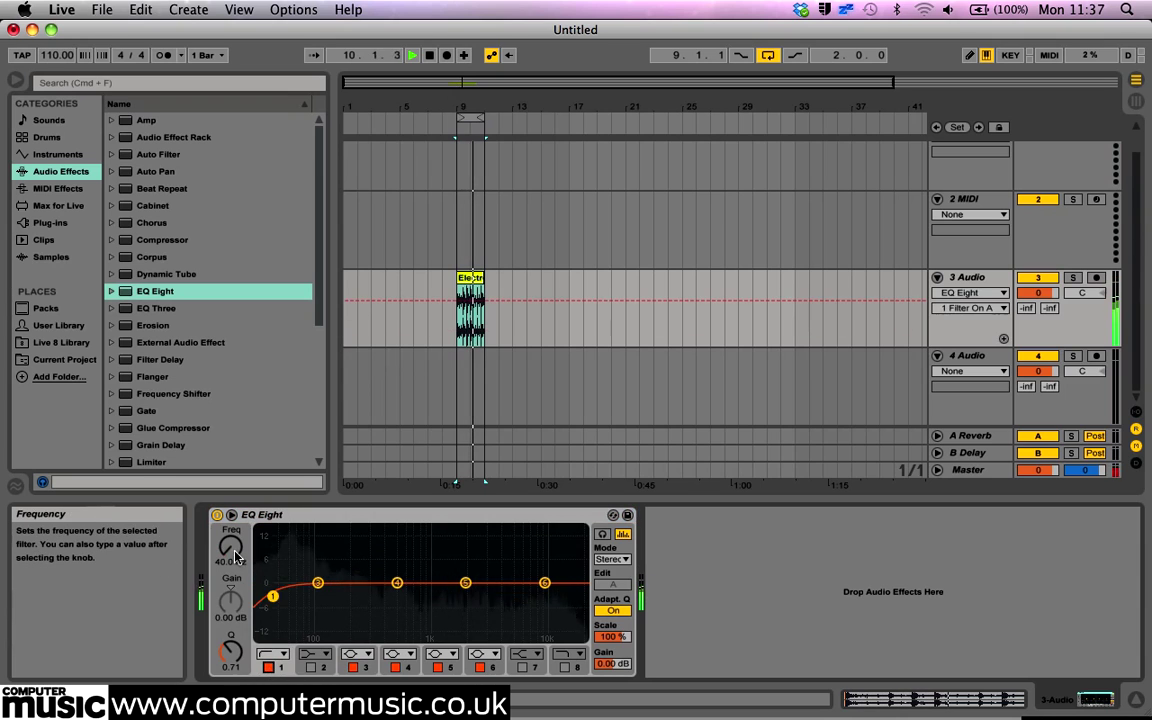
{"action": "left_click_drag", "start_coordinate": [288, 596], "coordinate": [513, 596]}
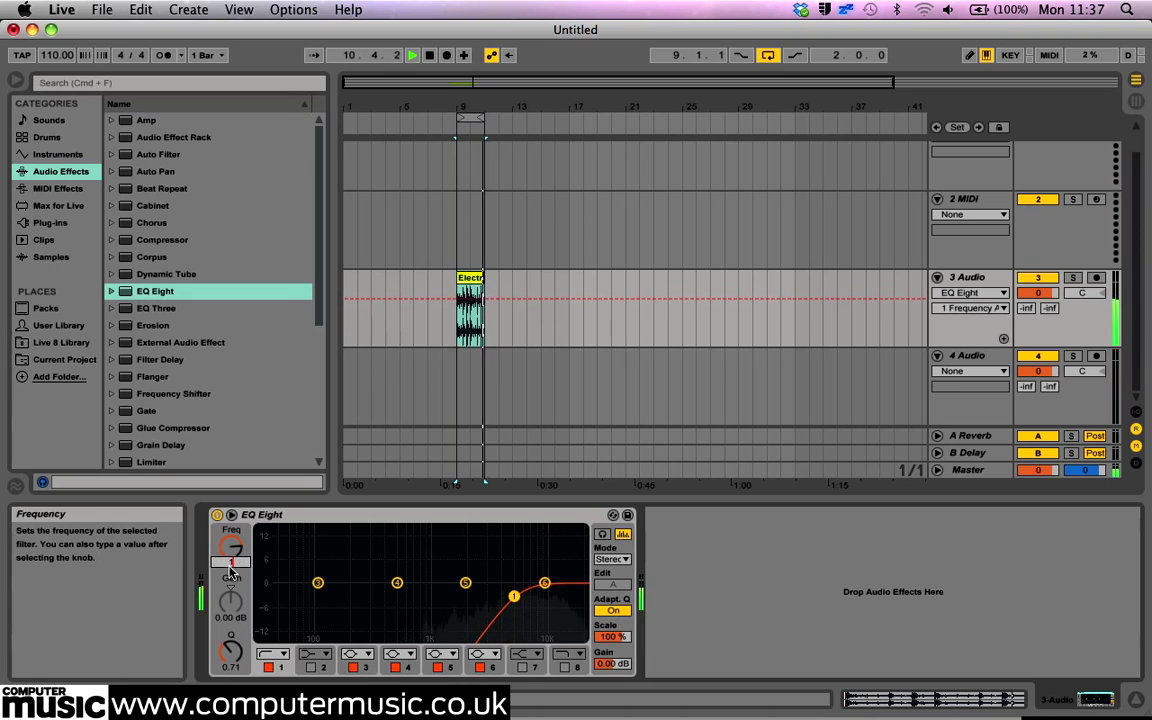
{"action": "key", "text": "Return"}
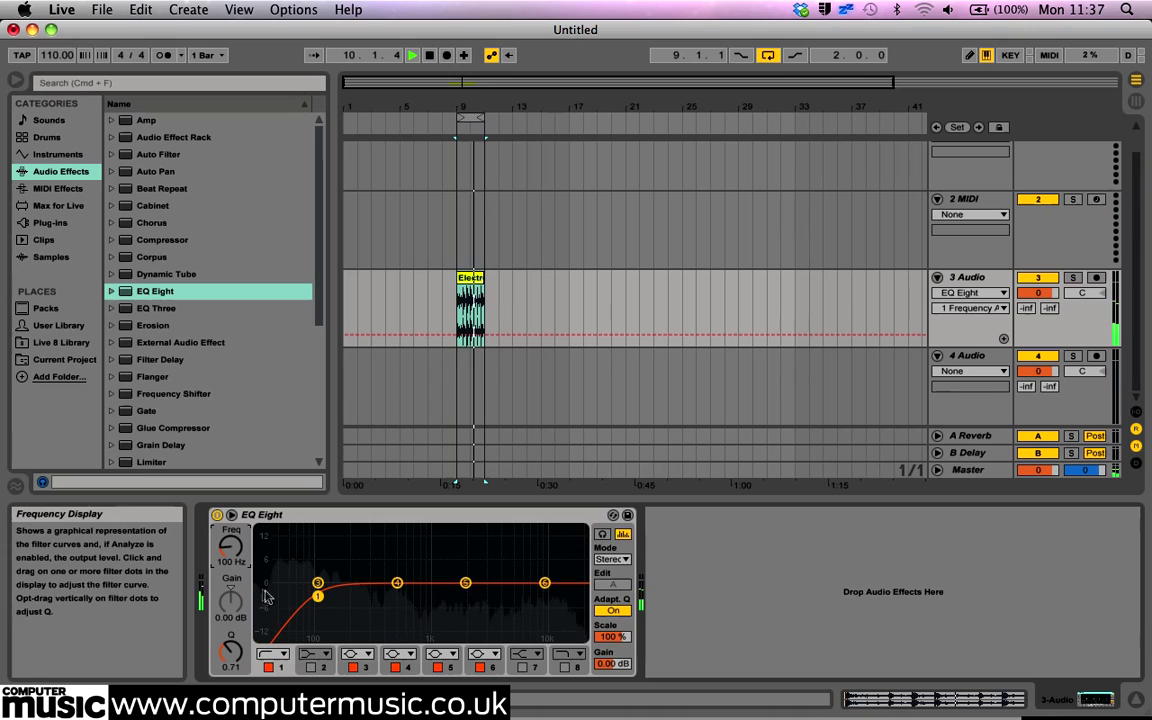
Step: Switch band 1 to the 48 dB low-cut slope, then stop playback
{"action": "left_click", "coordinate": [270, 655]}
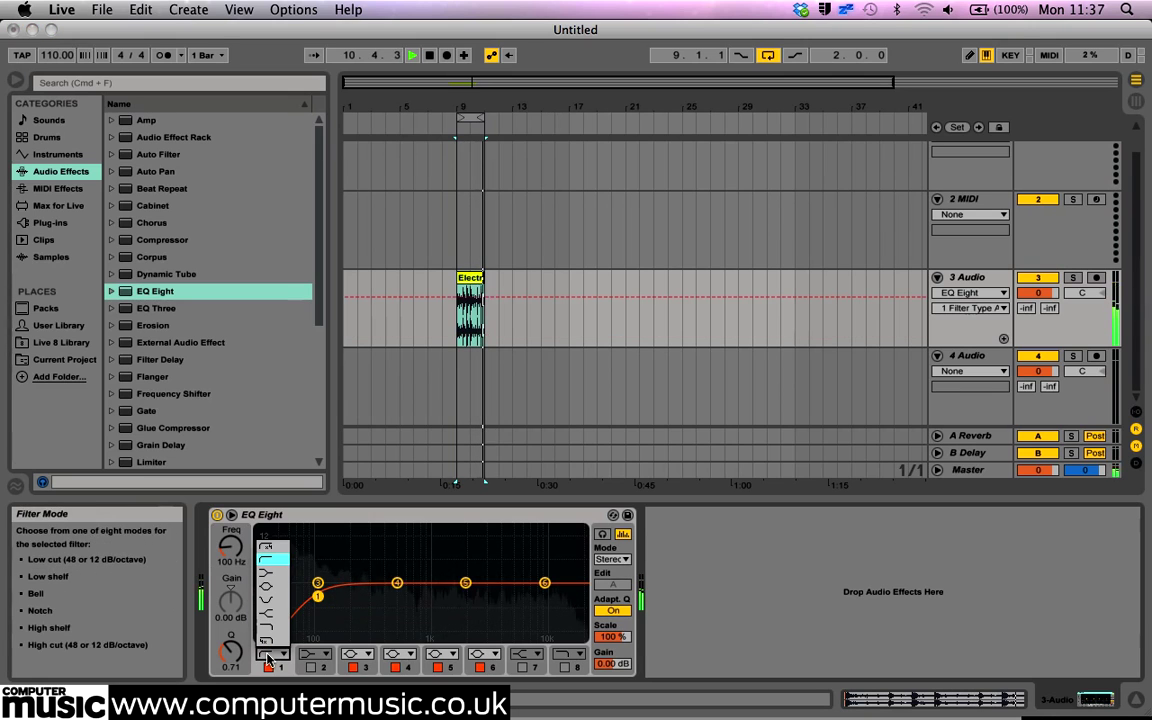
{"action": "left_click", "coordinate": [267, 547]}
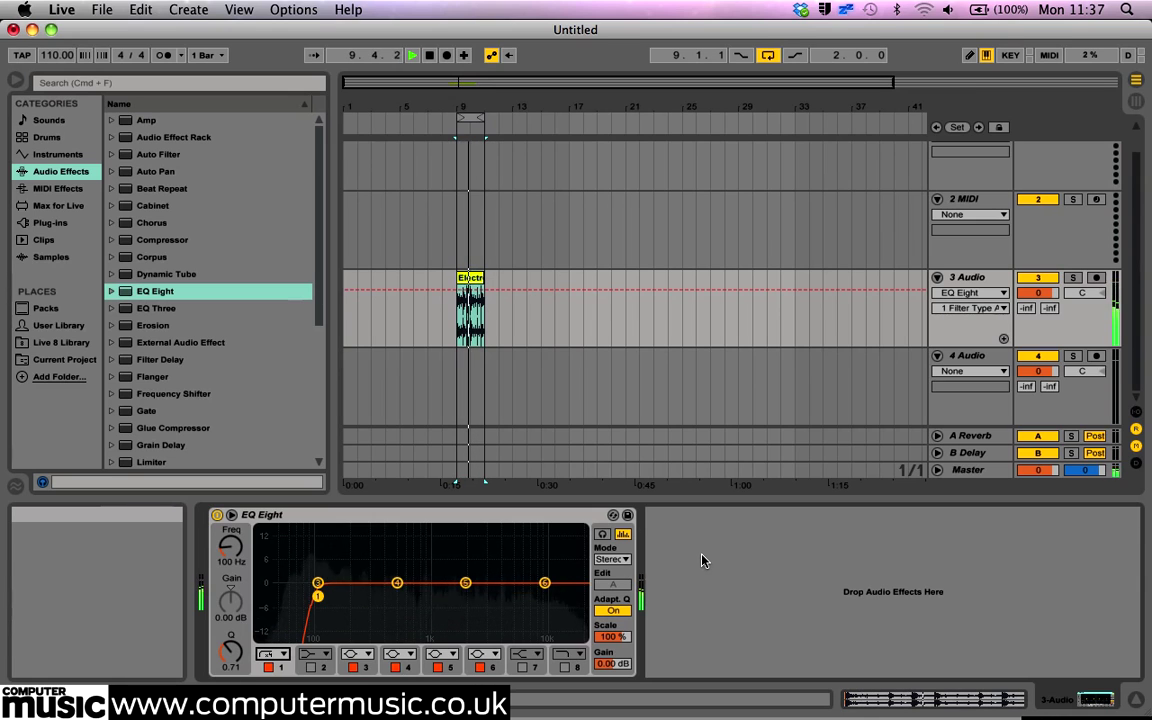
{"action": "key", "text": "space"}
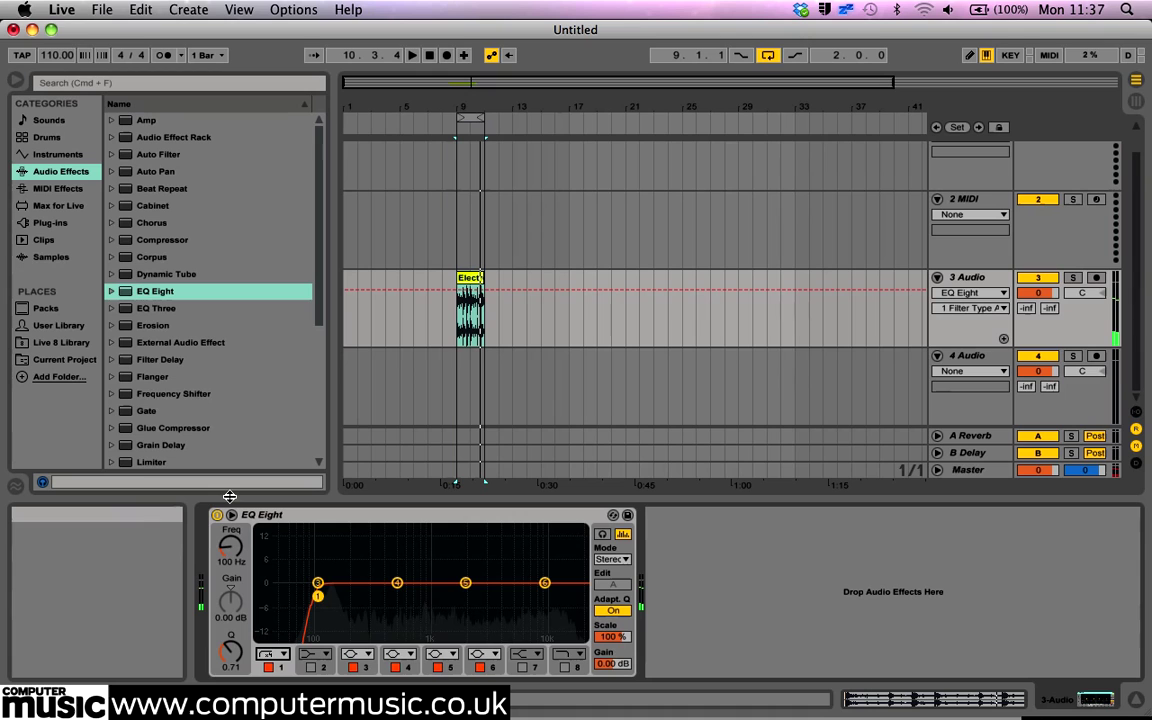
Step: Move EQ Eight's display into the main window, resume playback, and drag the display taller
{"action": "key", "text": "space"}
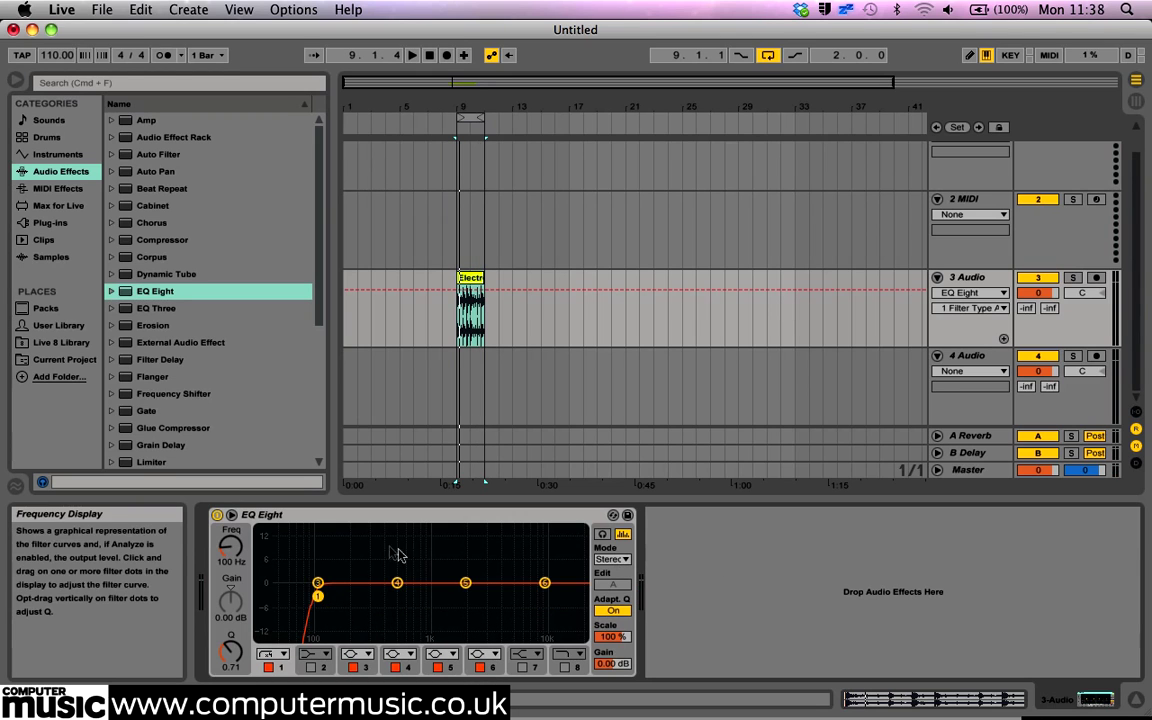
{"action": "left_click", "coordinate": [231, 514]}
{"action": "key", "text": "space"}
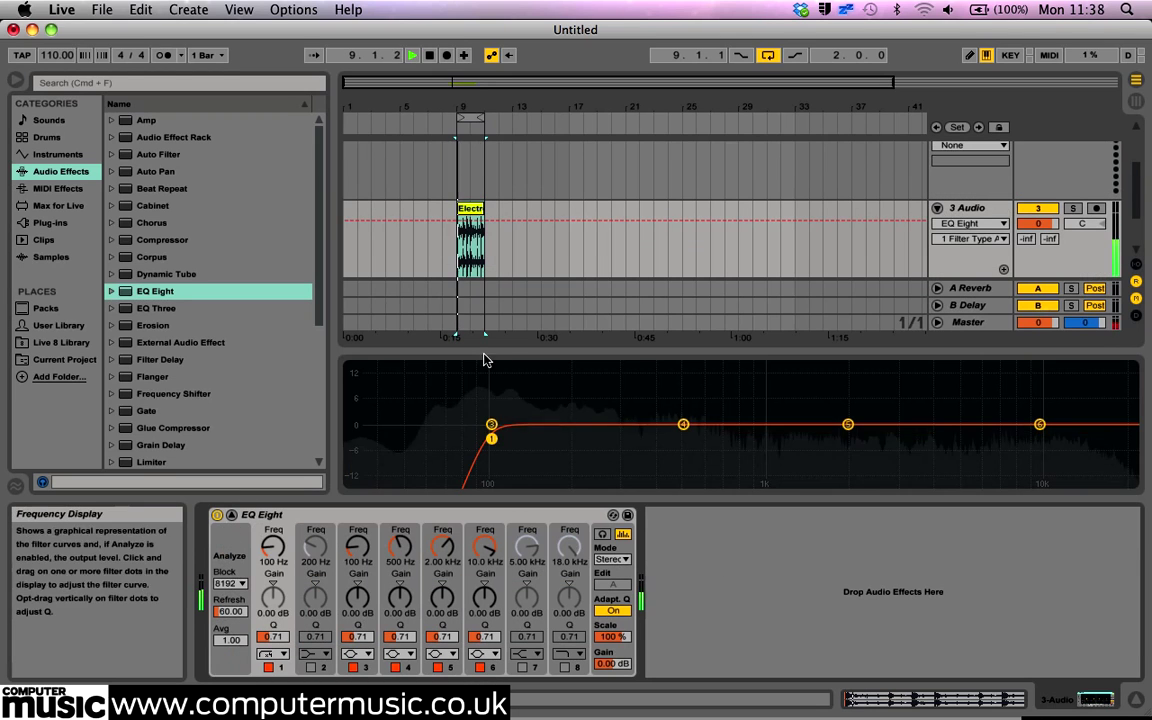
{"action": "left_click_drag", "start_coordinate": [489, 354], "coordinate": [478, 77]}
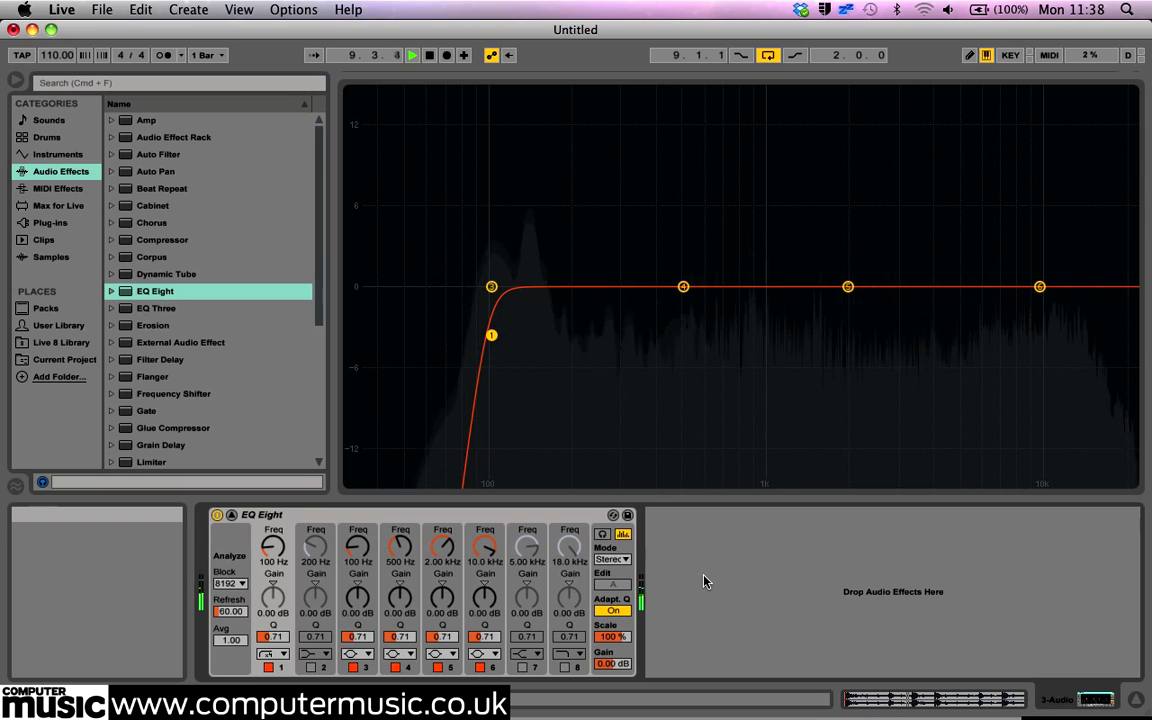
Step: Set the spectrum analyzer block size to 16384 and stop playback
{"action": "left_click", "coordinate": [230, 583]}
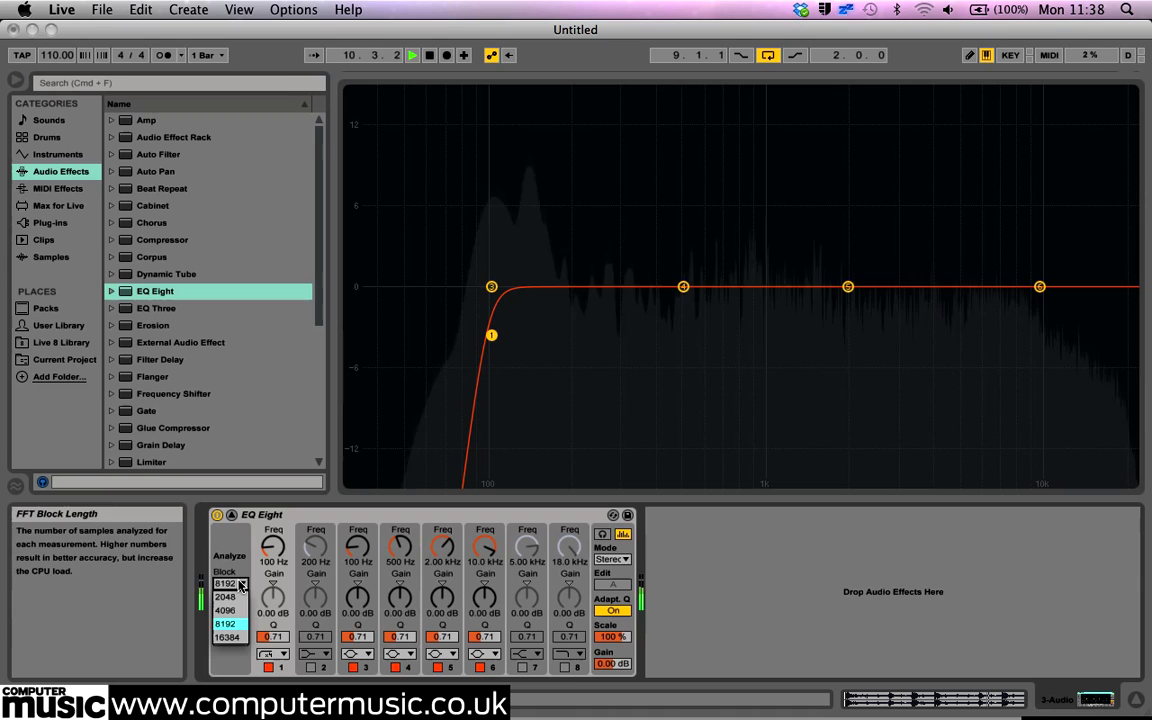
{"action": "left_click", "coordinate": [230, 596]}
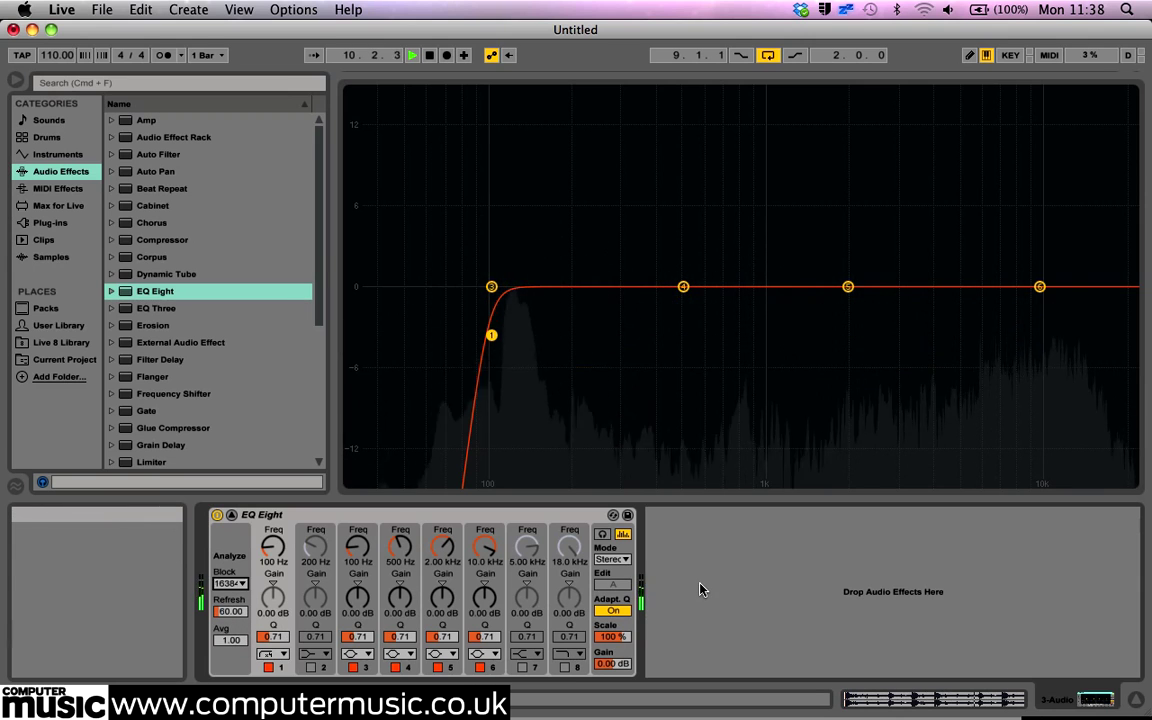
{"action": "key", "text": "space"}
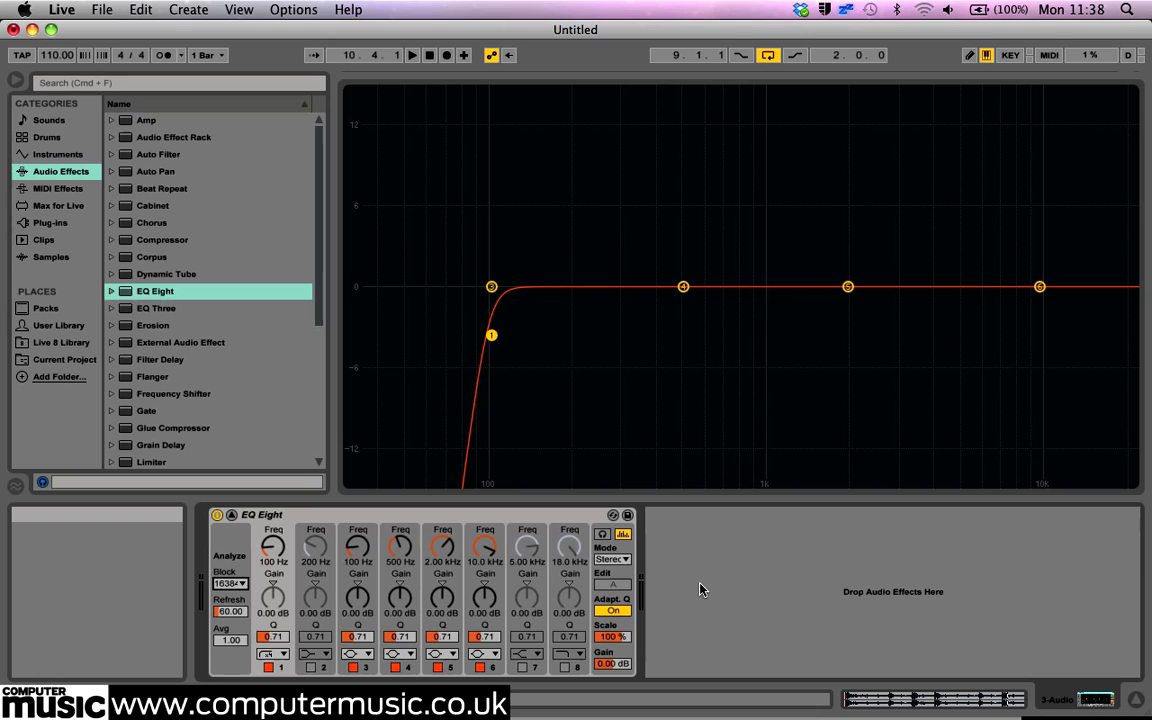
Step: Turn on Oversampling from EQ Eight's context menu, then play and stop the beat
{"action": "left_click", "coordinate": [442, 517]}
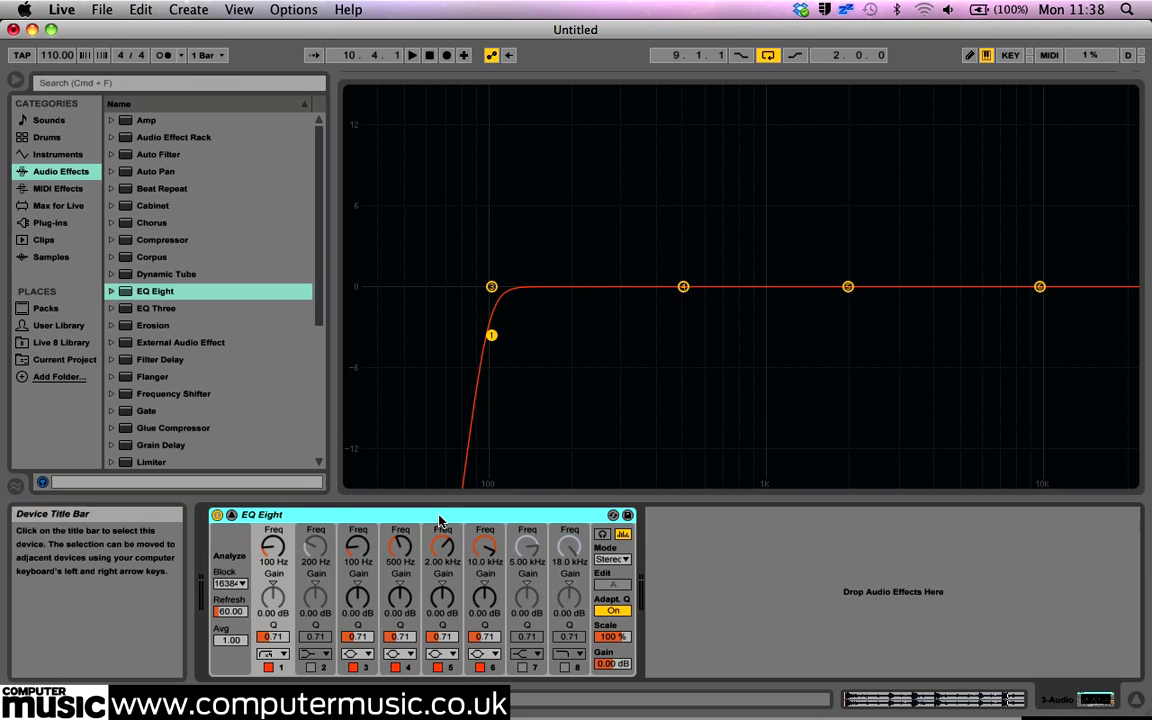
{"action": "right_click", "coordinate": [443, 516]}
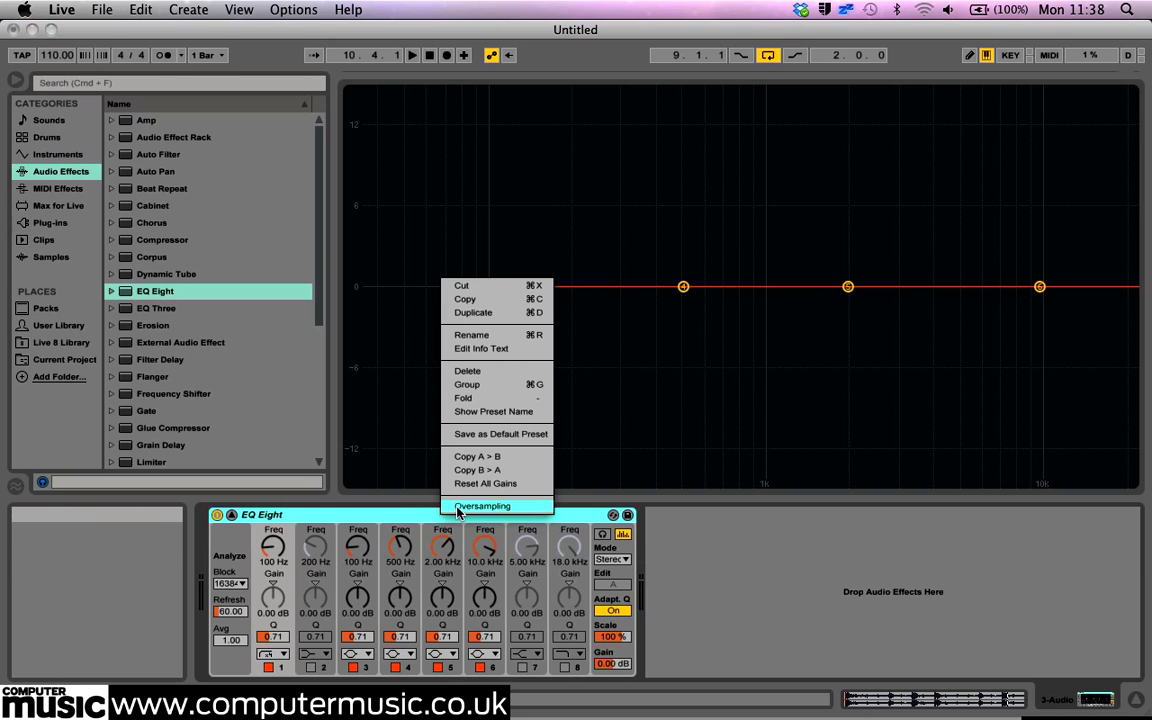
{"action": "left_click", "coordinate": [470, 506]}
{"action": "key", "text": "space"}
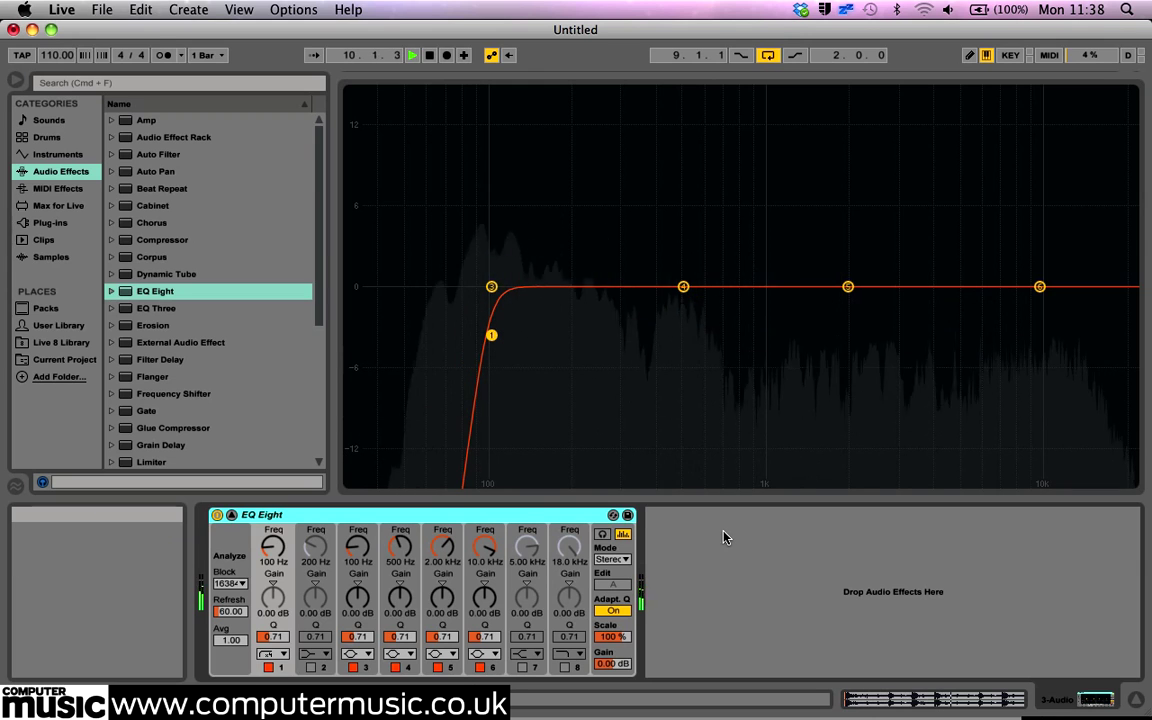
{"action": "key", "text": "space"}
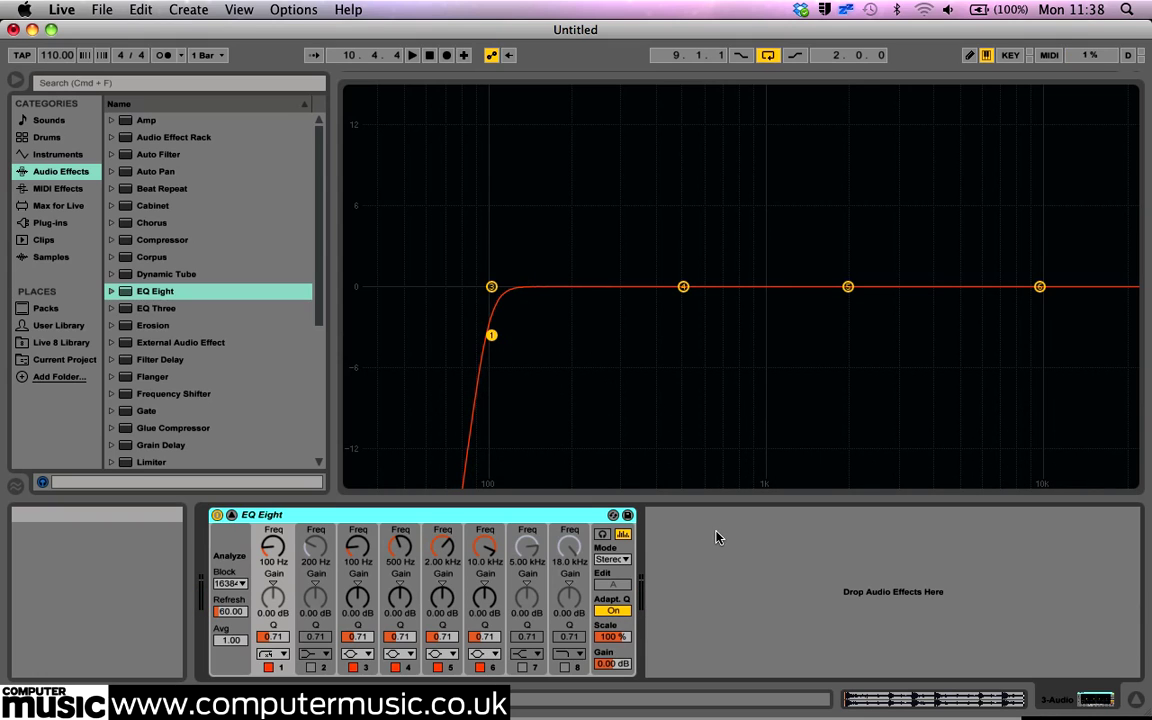
Step: While auditioning playback, drag band 4 into a 3.85 dB boost around 424 Hz
{"action": "left_click", "coordinate": [602, 534]}
{"action": "key", "text": "space"}
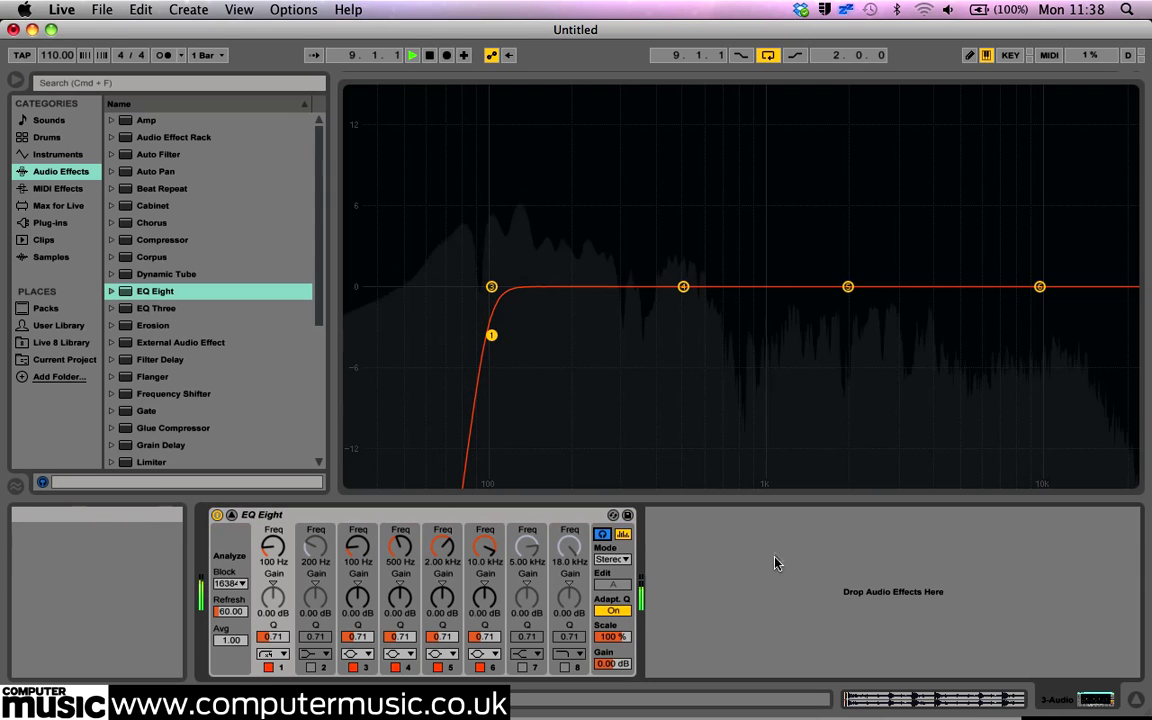
{"action": "left_click_drag", "start_coordinate": [684, 288], "coordinate": [663, 237]}
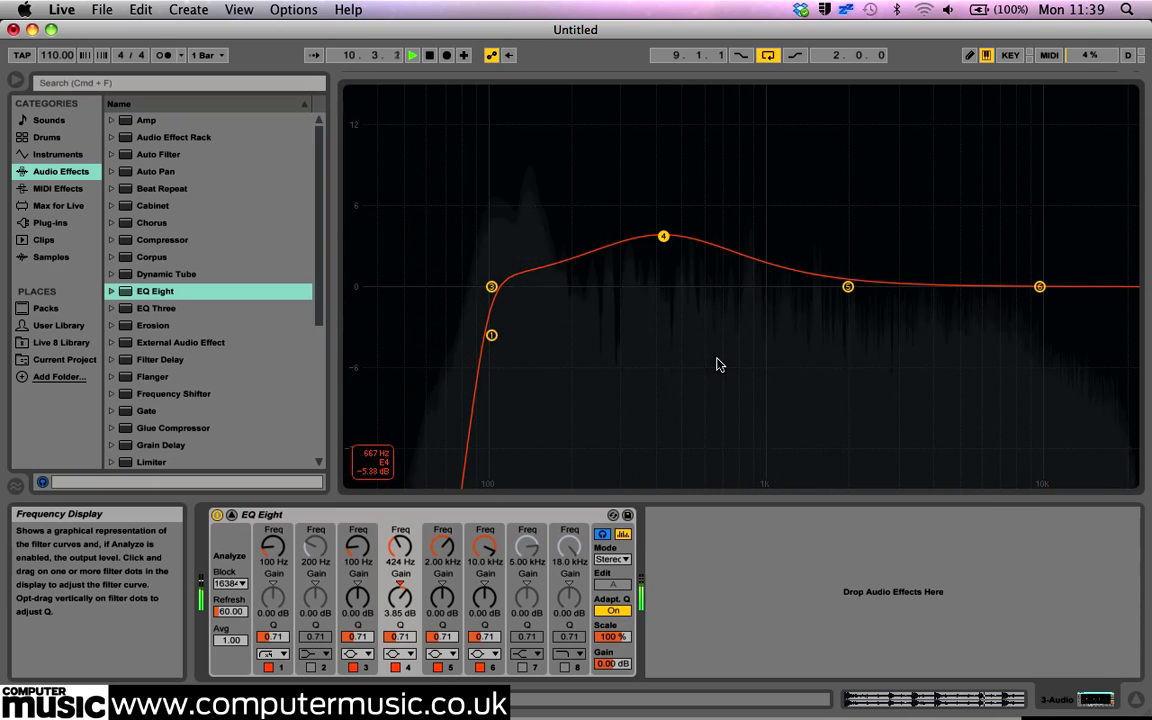
{"action": "key", "text": "space"}
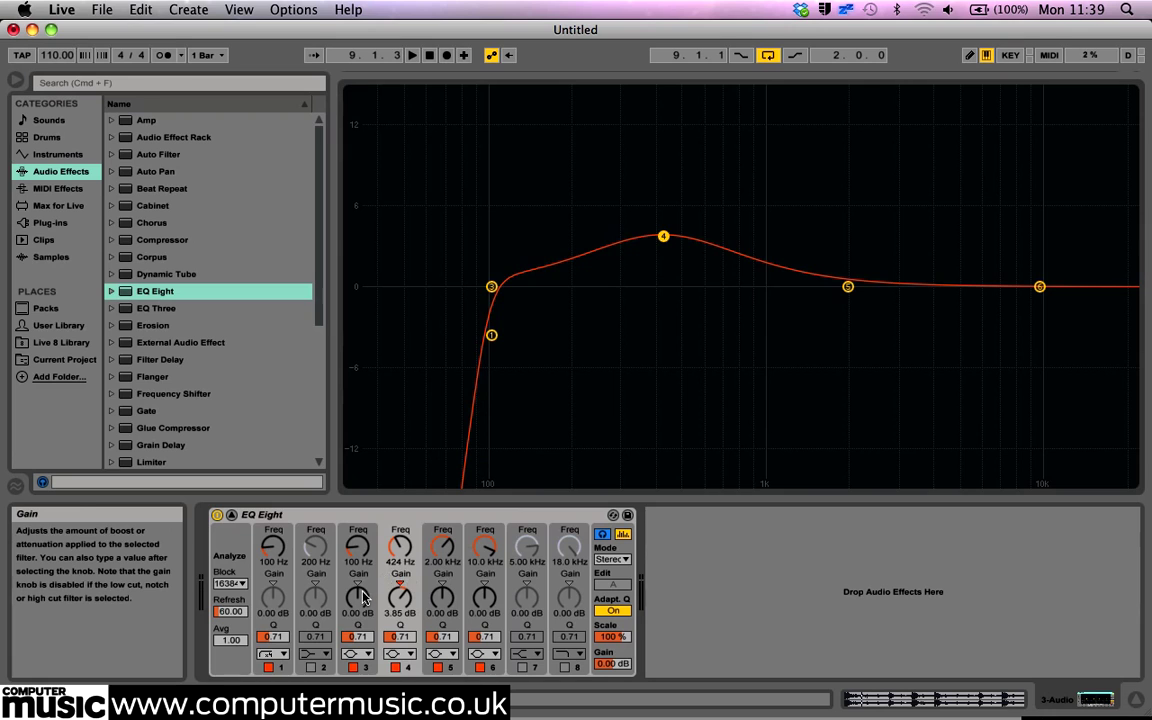
Step: Make band 3 a -11.2 dB notch at 1.00 kHz, comparing Adaptive Q off and on
{"action": "left_click_drag", "start_coordinate": [363, 598], "coordinate": [363, 660]}
{"action": "left_click_drag", "start_coordinate": [357, 563], "coordinate": [357, 506]}
{"action": "left_click", "coordinate": [612, 610]}
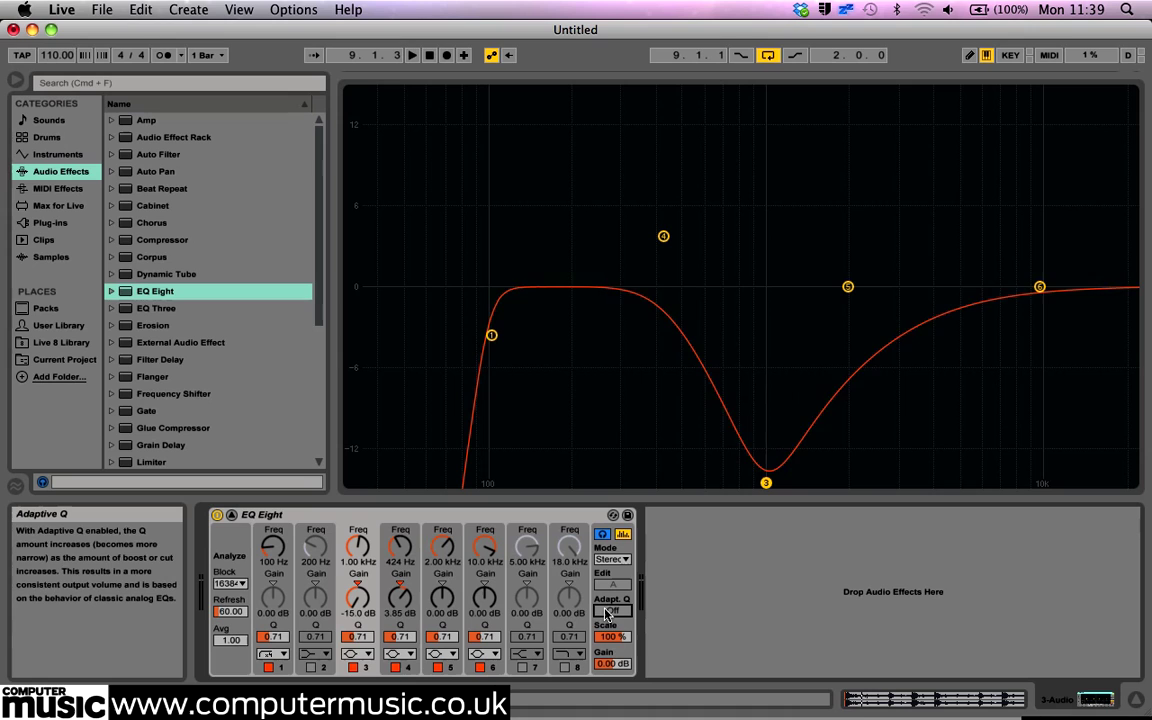
{"action": "left_click", "coordinate": [612, 610]}
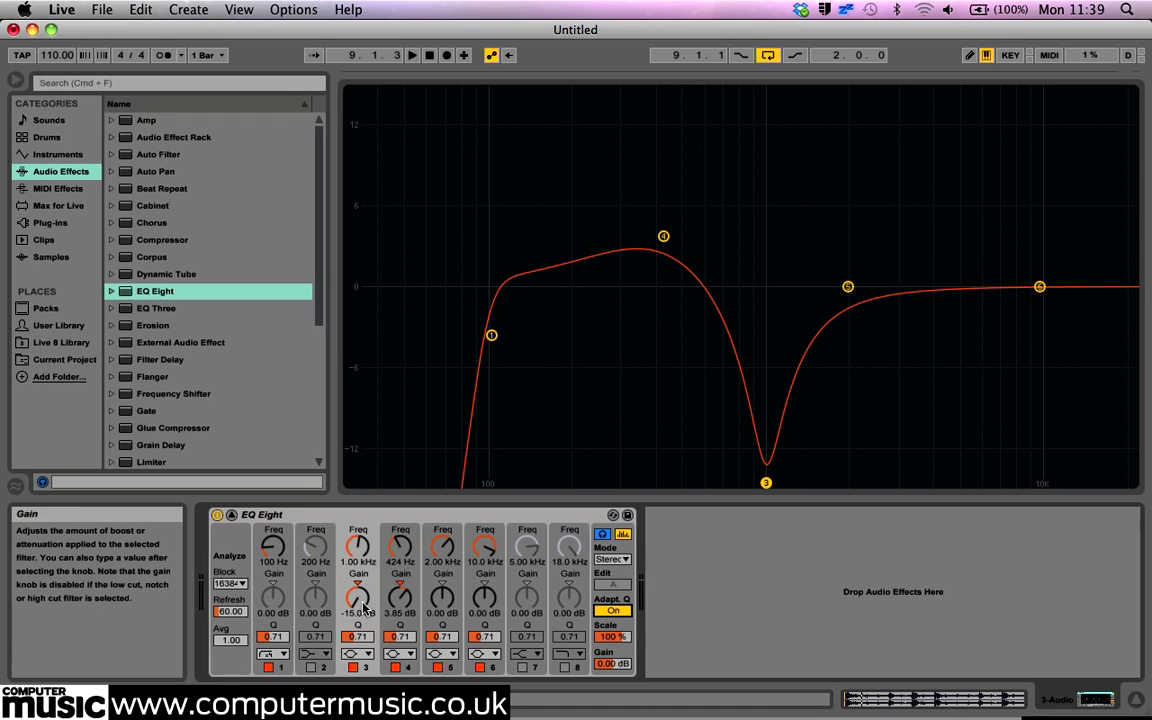
{"action": "left_click_drag", "start_coordinate": [365, 610], "coordinate": [357, 636]}
{"action": "left_click", "coordinate": [610, 612]}
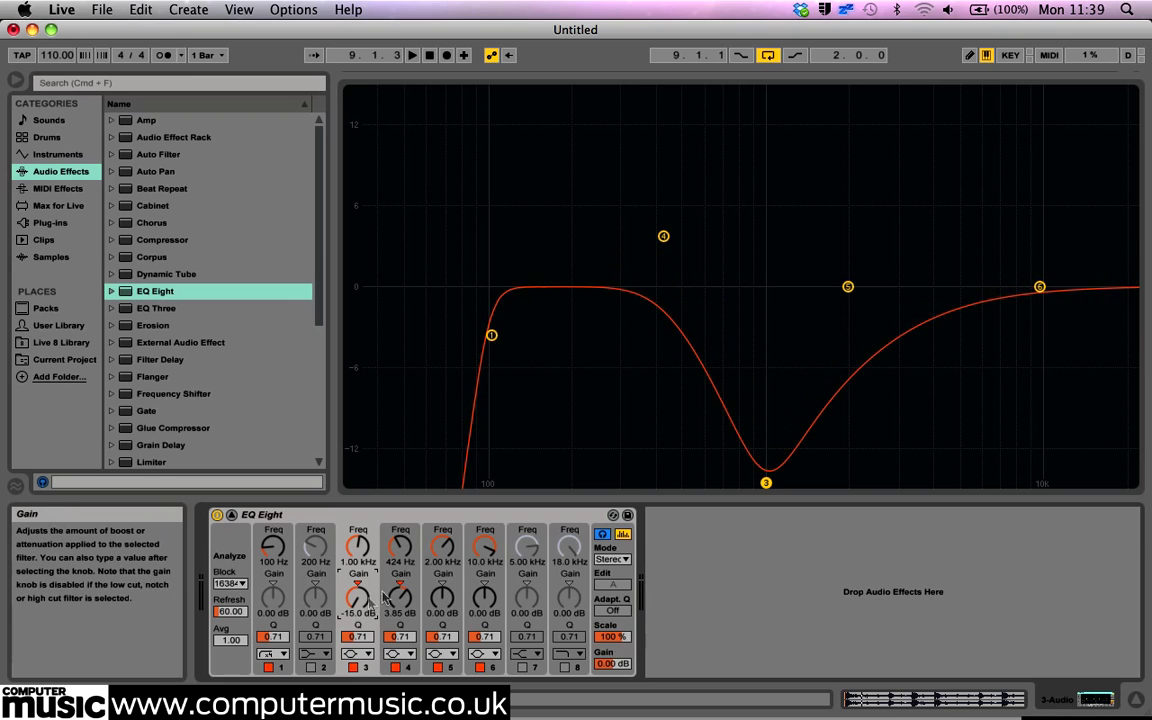
{"action": "left_click", "coordinate": [612, 610]}
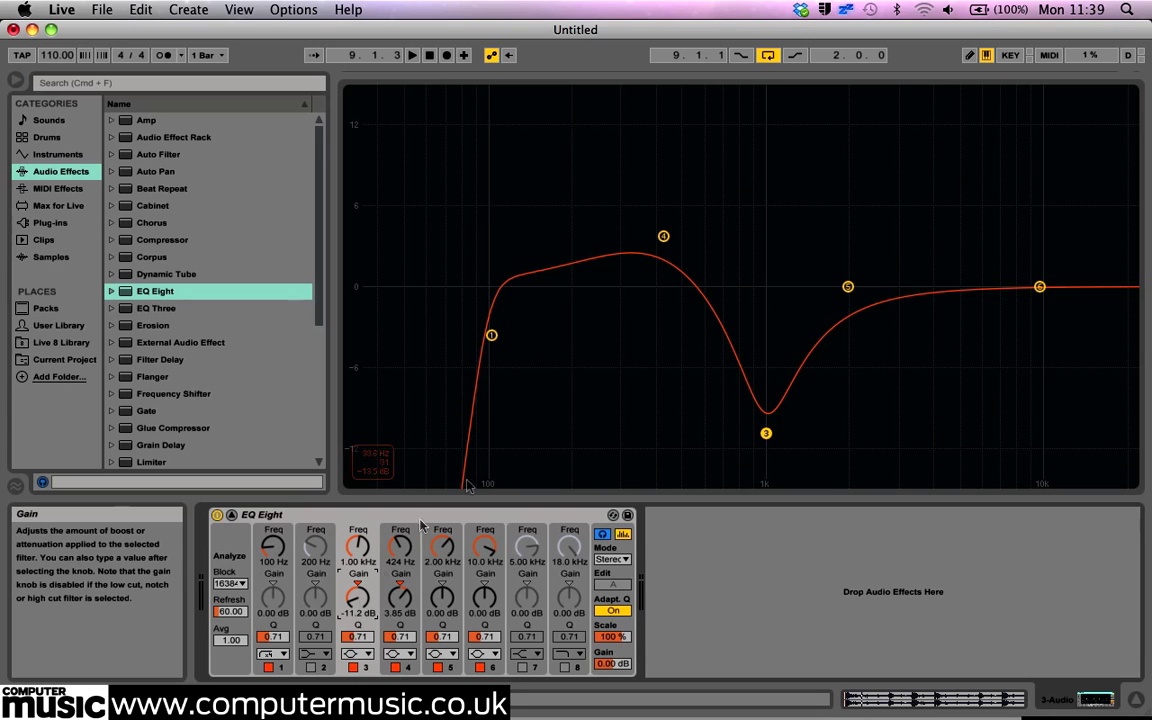
Step: During playback, select bands 3–5 and slide them left: boost near 183 Hz, notch near 434 Hz
{"action": "key", "text": "space"}
{"action": "left_click_drag", "start_coordinate": [628, 194], "coordinate": [868, 470]}
{"action": "left_click_drag", "start_coordinate": [663, 237], "coordinate": [563, 236]}
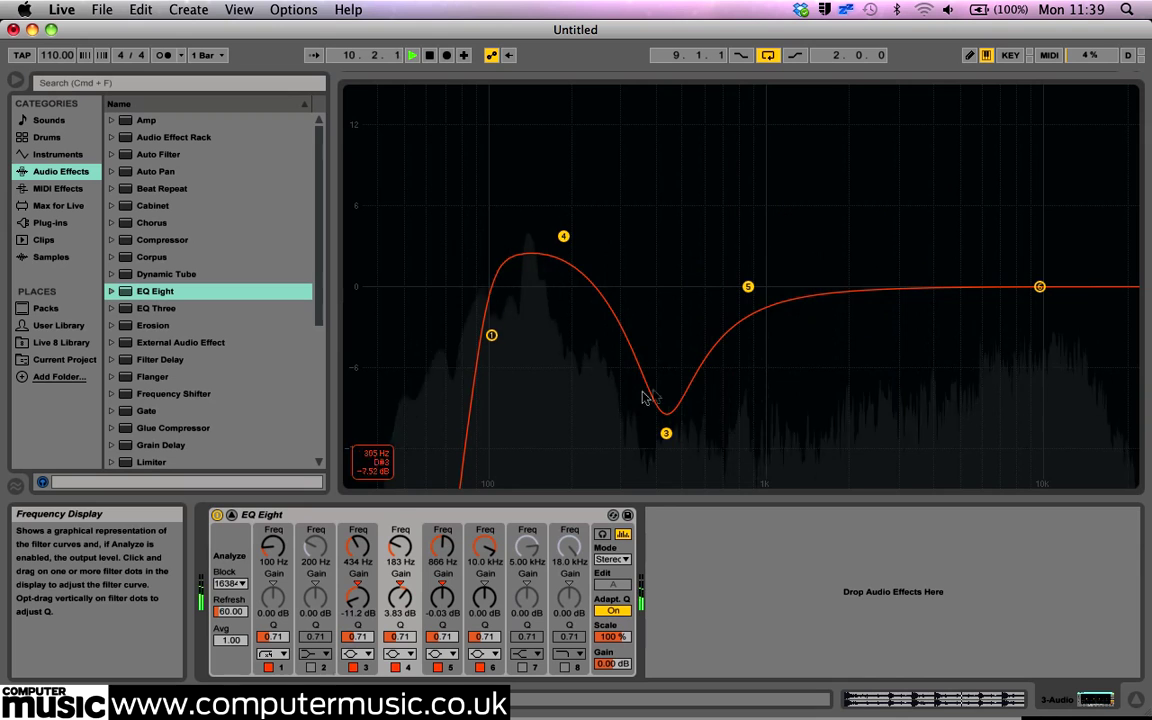
Step: Switch to M/S, give Side an 8.70 kHz low cut, and enable band 8 on Mid
{"action": "left_click", "coordinate": [611, 561]}
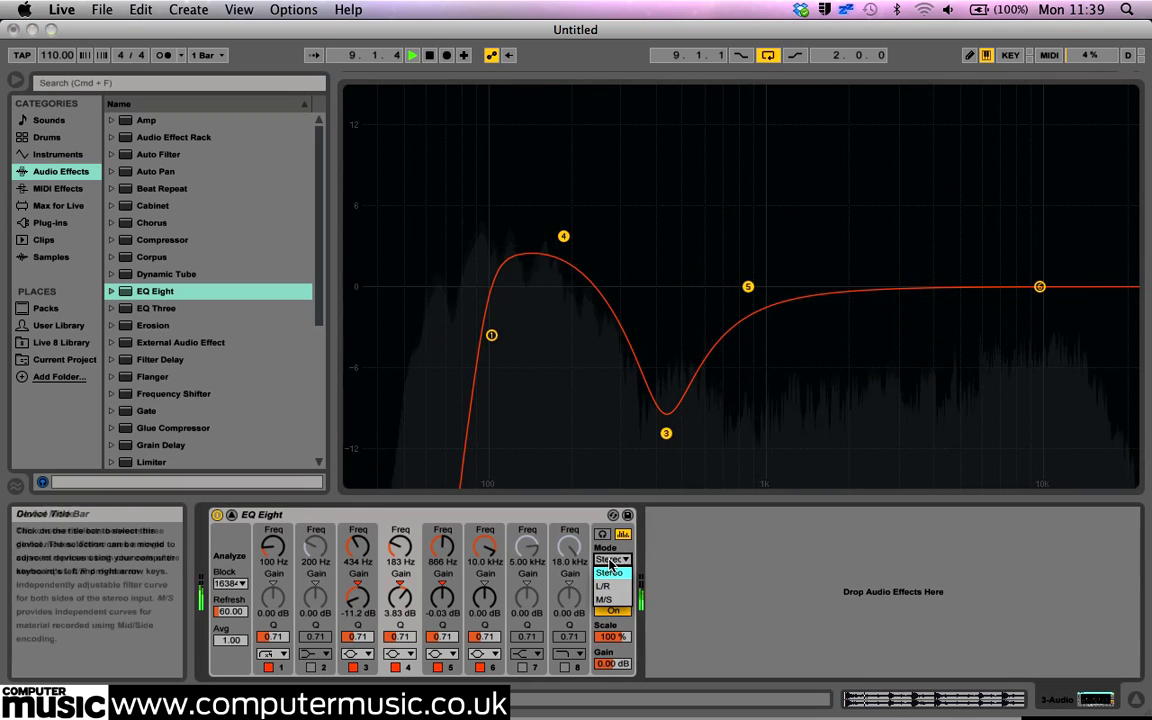
{"action": "left_click", "coordinate": [604, 599]}
{"action": "left_click", "coordinate": [613, 587]}
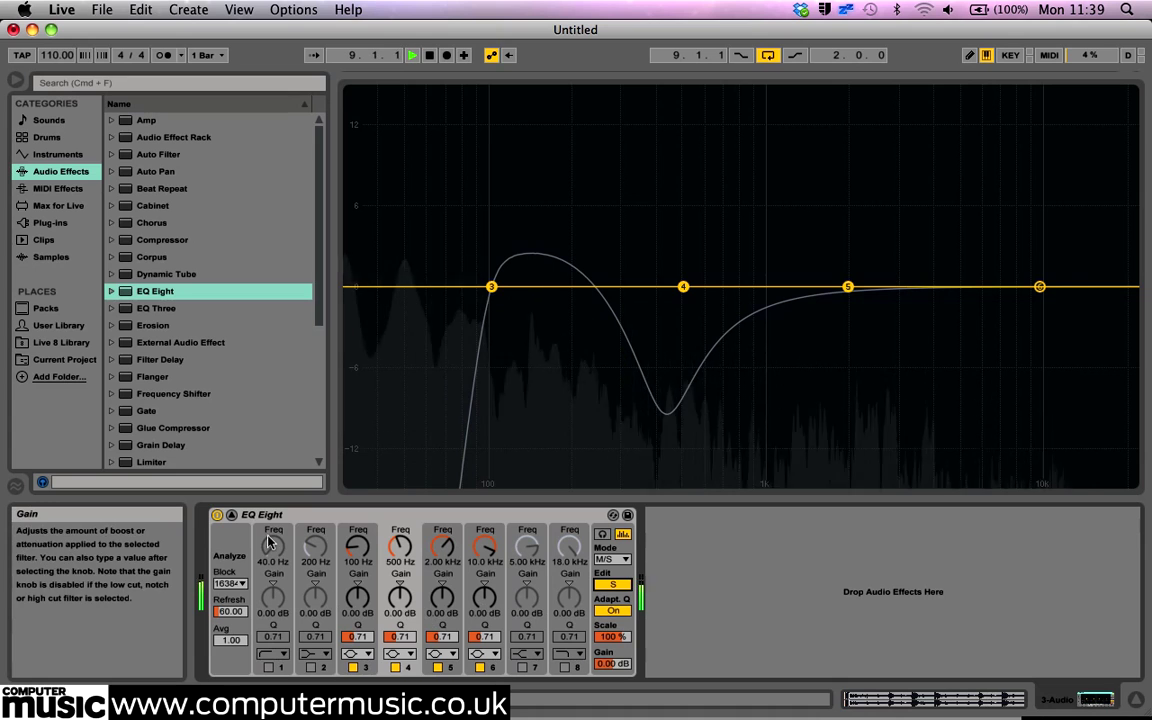
{"action": "left_click_drag", "start_coordinate": [268, 541], "coordinate": [268, 445]}
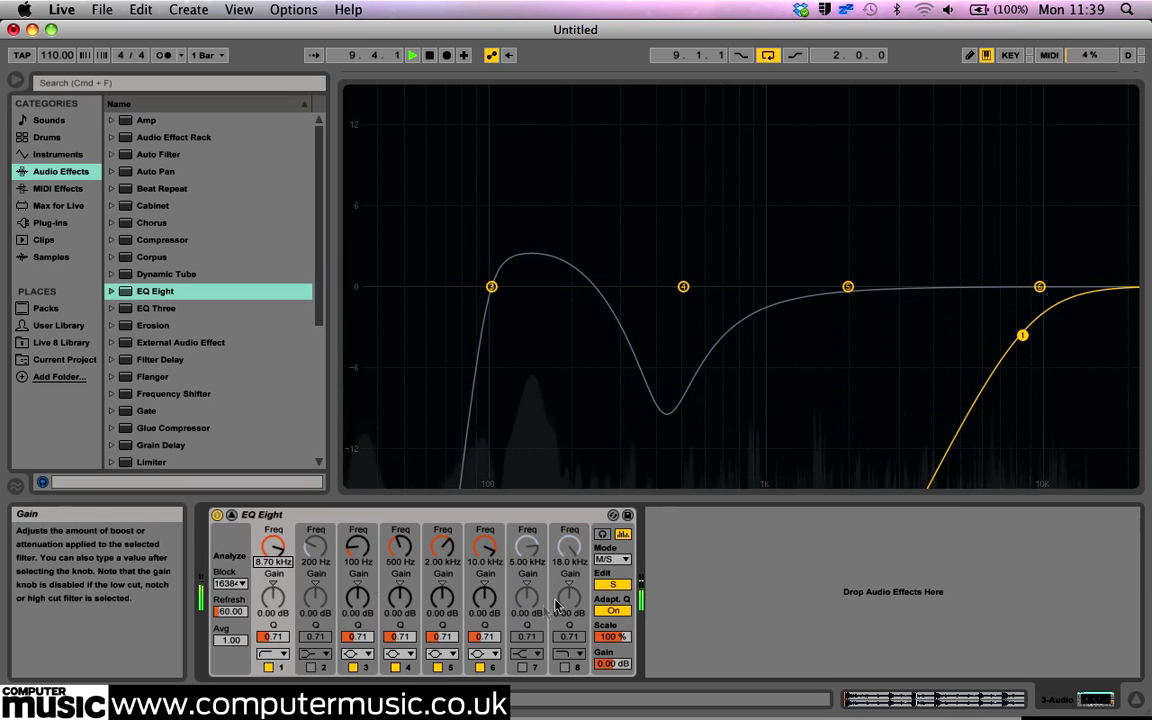
{"action": "left_click", "coordinate": [613, 586]}
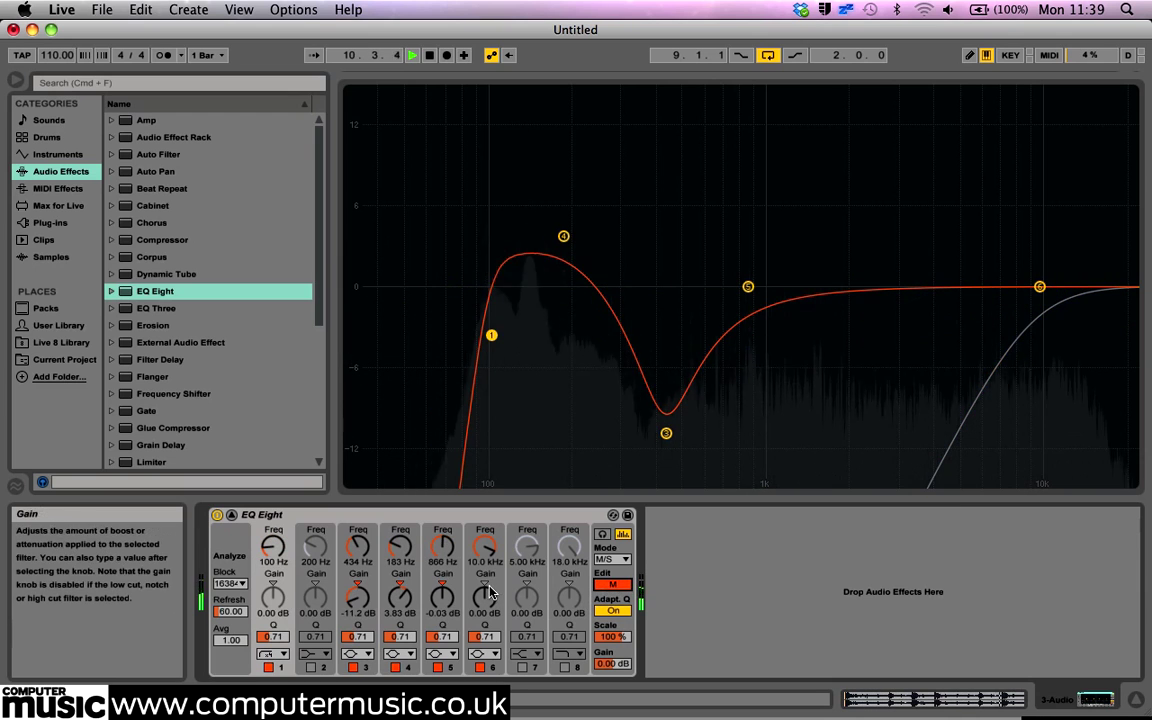
{"action": "left_click", "coordinate": [564, 667]}
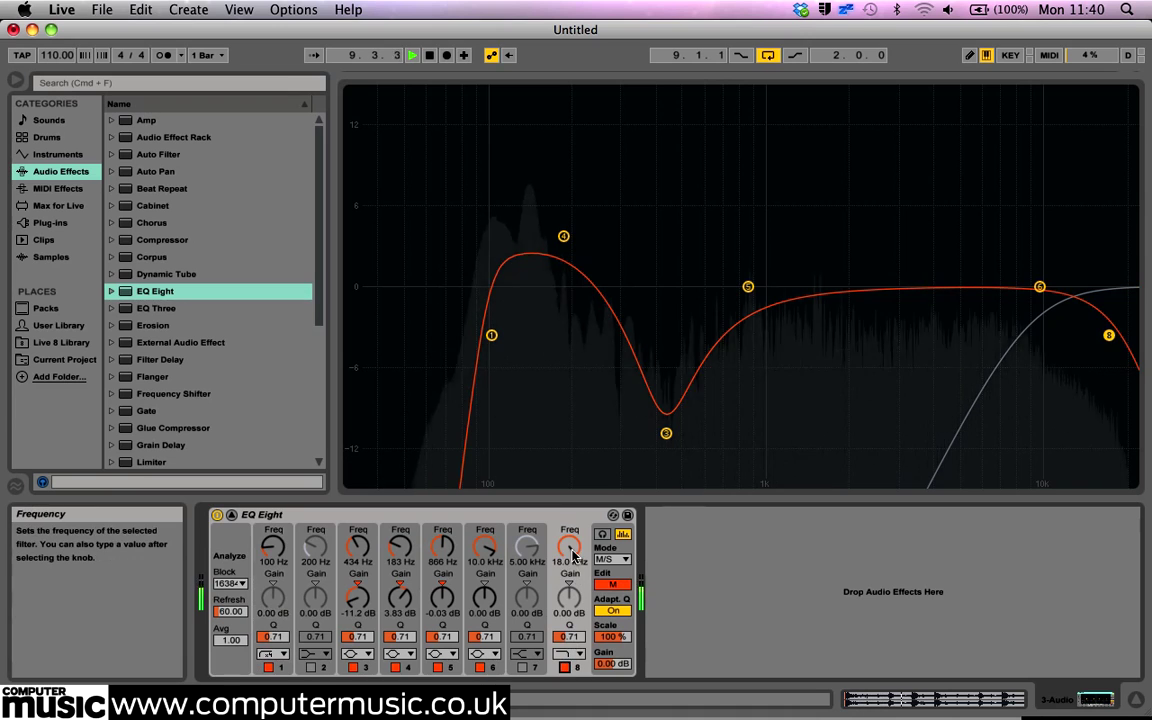